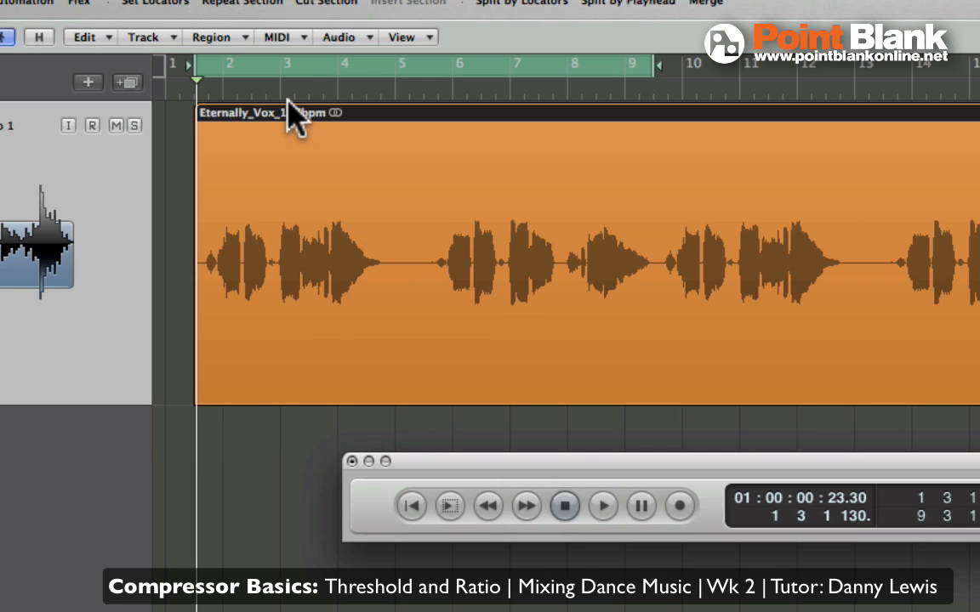
# Insert a stereo Compressor on the Audio 1 channel and place its window and the transport clear of the vocal waveform
pyautogui.moveTo(453, 464); pyautogui.dragTo(284, 156)
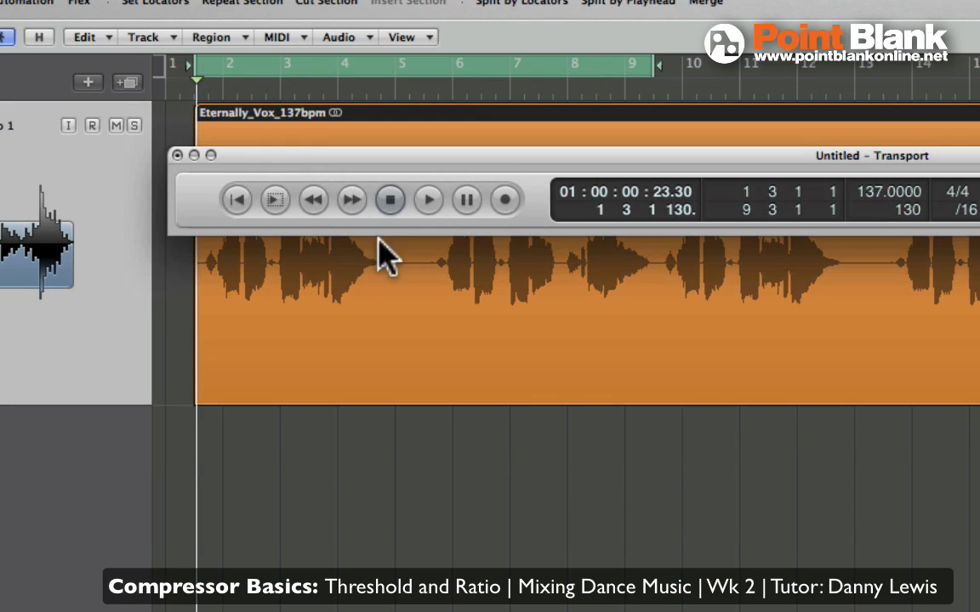
pyautogui.moveTo(563, 160); pyautogui.dragTo(555, 256)
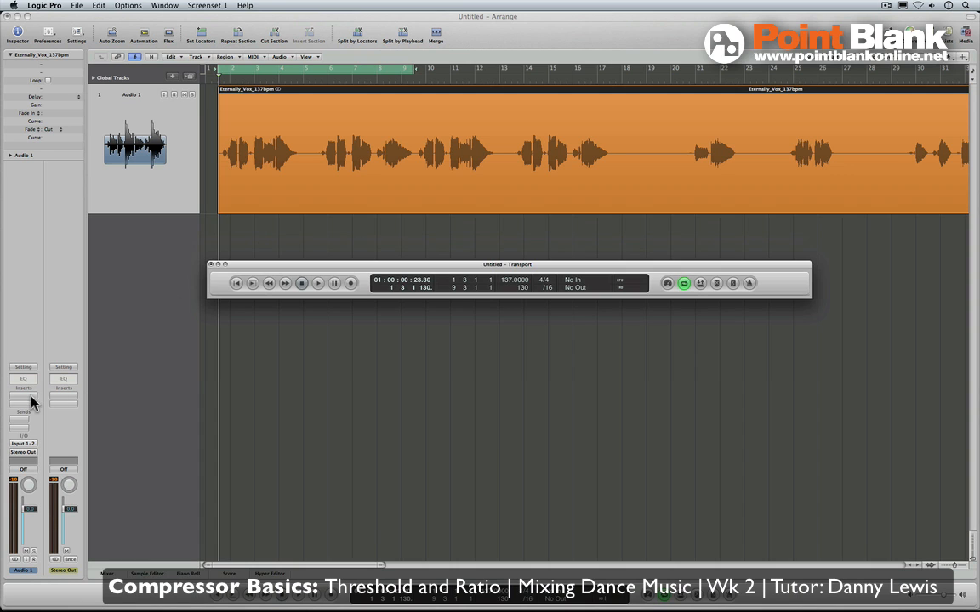
pyautogui.click(31, 401)
pyautogui.moveTo(25, 428)
pyautogui.moveTo(119, 436)
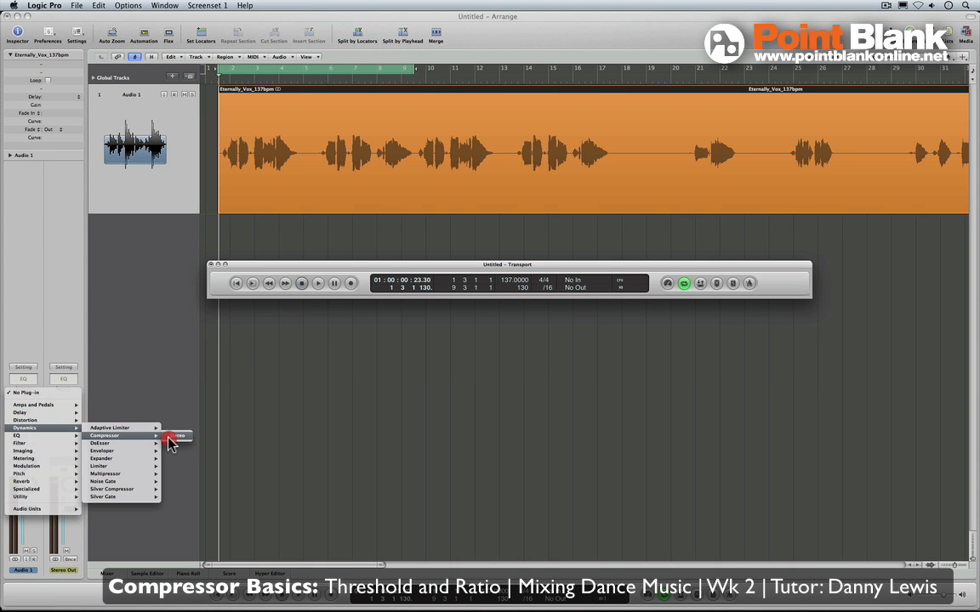
pyautogui.click(175, 437)
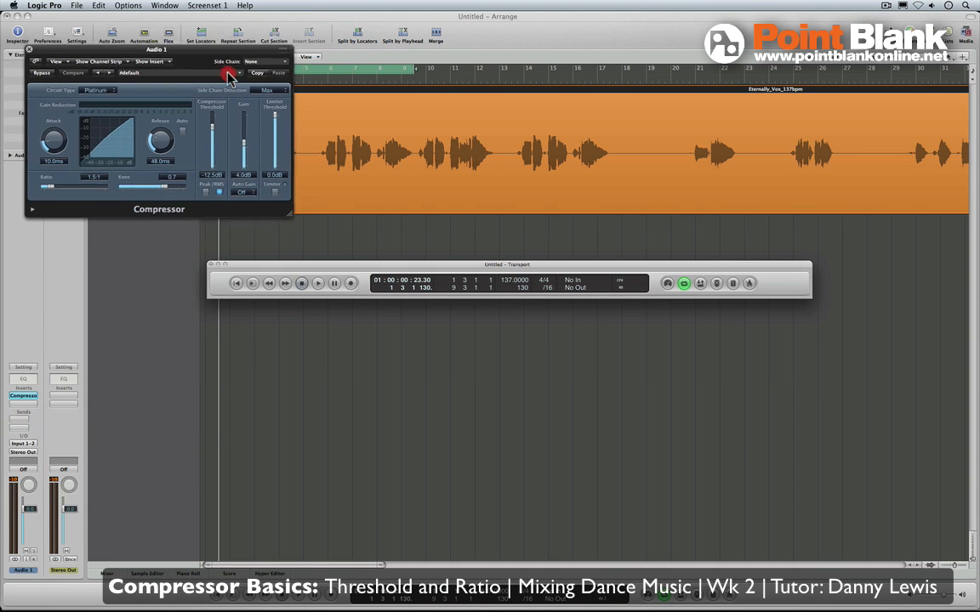
pyautogui.moveTo(231, 58); pyautogui.dragTo(379, 326)
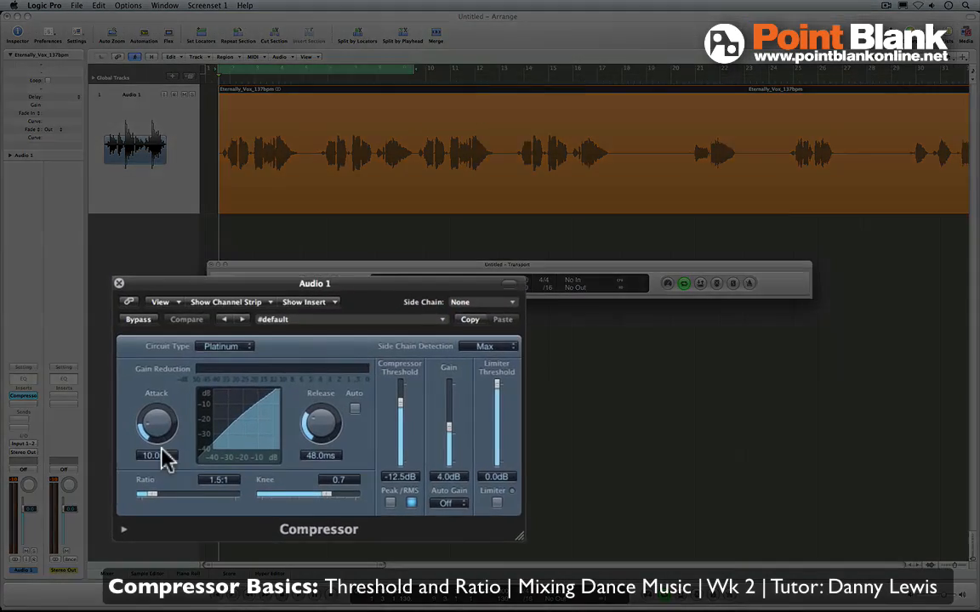
# Set the compressor to 0.0 ms attack, 100.0 ms release, 5.0:1 ratio, 0.0 knee and 0.0 dB threshold
pyautogui.moveTo(166, 458); pyautogui.dragTo(157, 481)
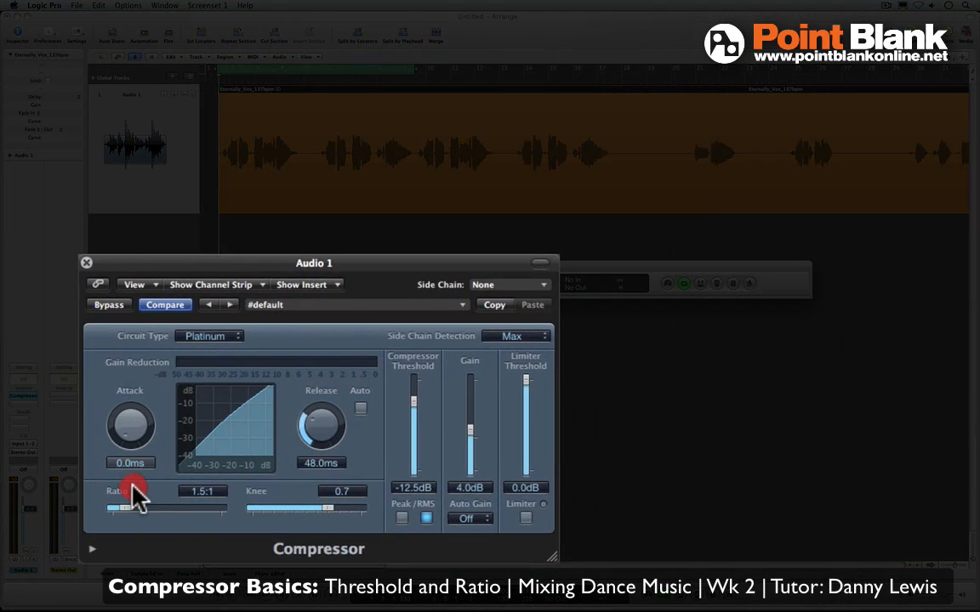
pyautogui.moveTo(322, 443); pyautogui.dragTo(327, 432)
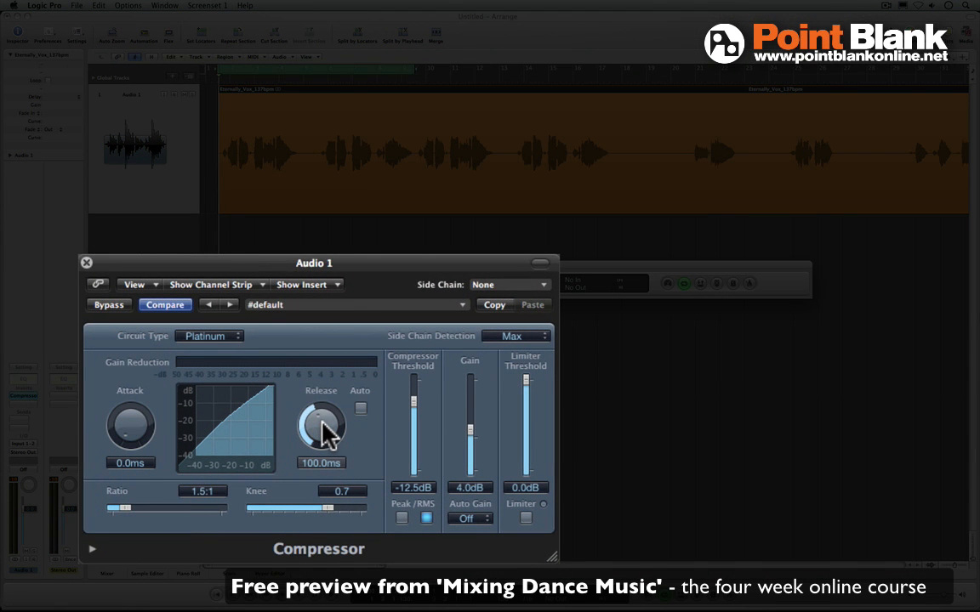
pyautogui.moveTo(123, 510); pyautogui.dragTo(150, 510)
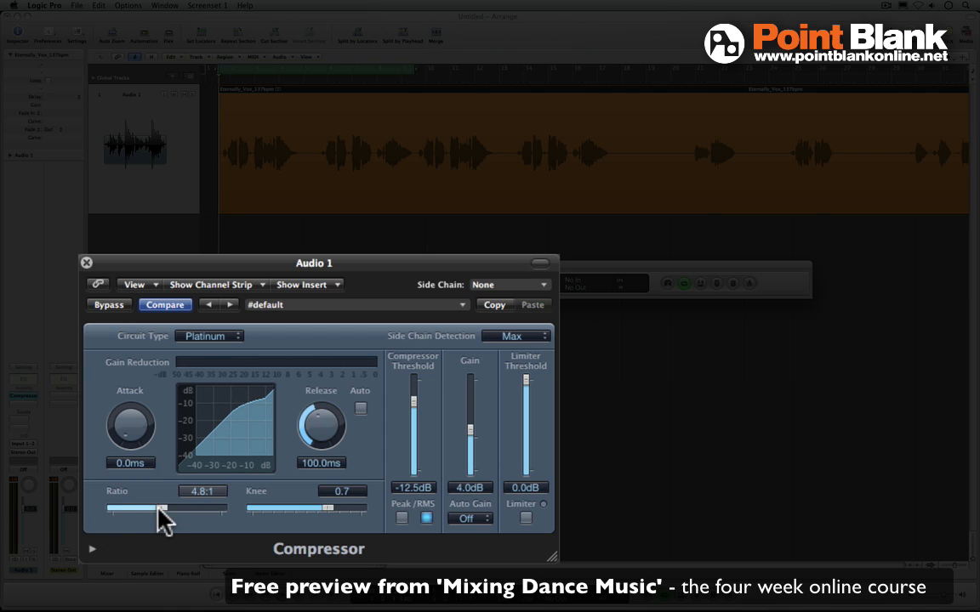
pyautogui.moveTo(328, 508); pyautogui.dragTo(236, 509)
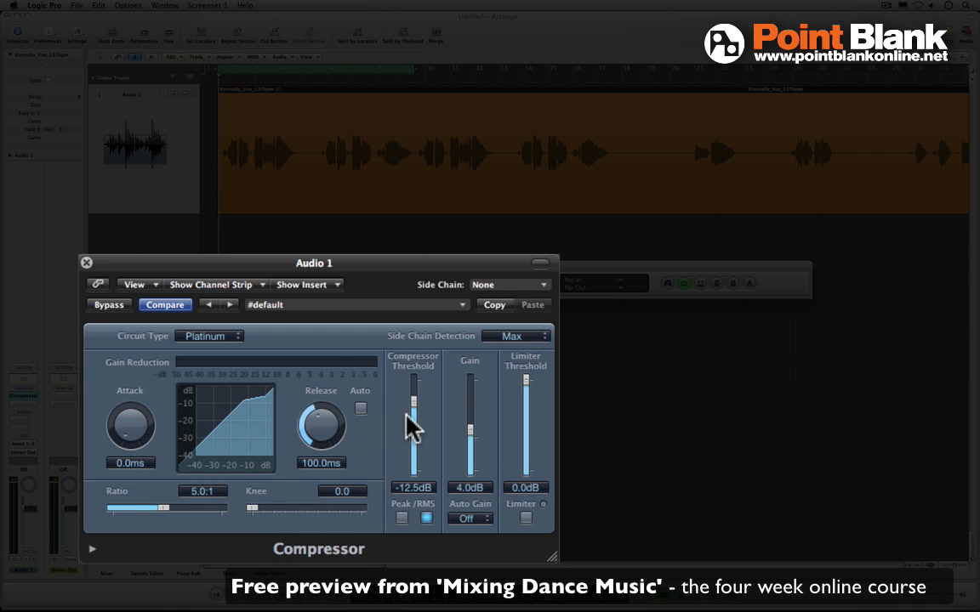
pyautogui.moveTo(413, 402); pyautogui.dragTo(410, 343)
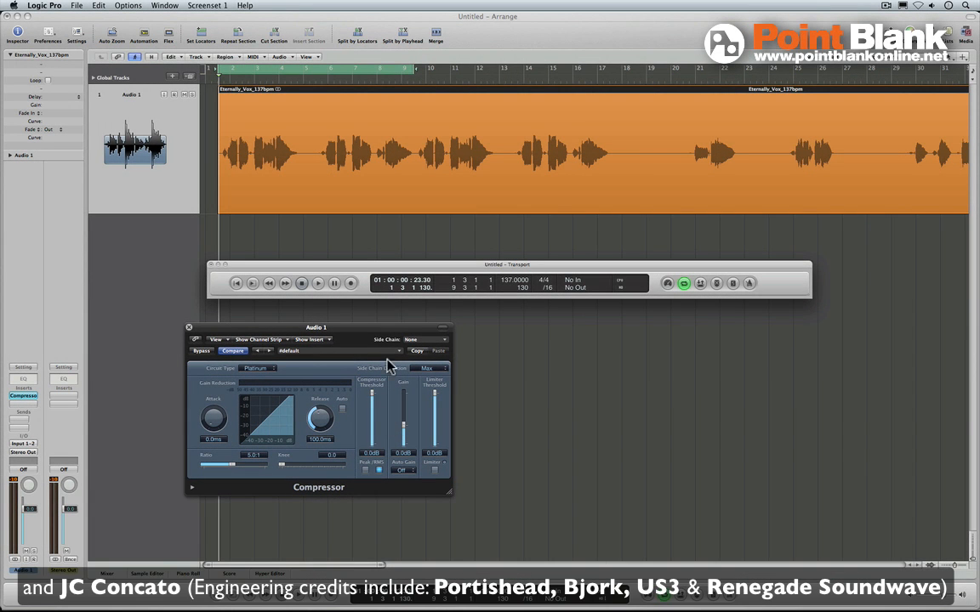
# Try a compressor threshold of -17.0 dB and return it to 0.0 dB, moving the transport window as needed
pyautogui.moveTo(367, 274); pyautogui.dragTo(300, 43)
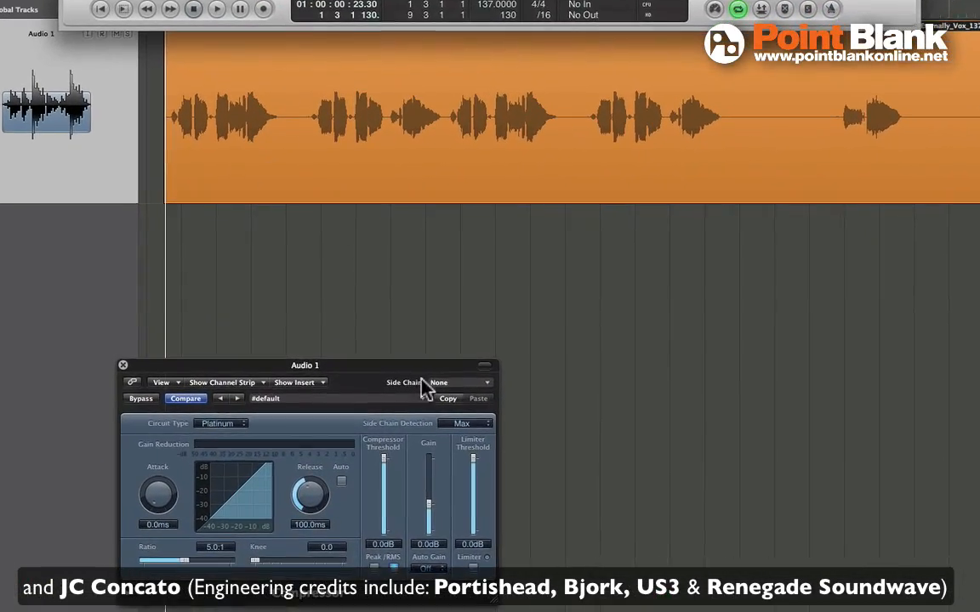
pyautogui.moveTo(387, 470); pyautogui.dragTo(388, 491)
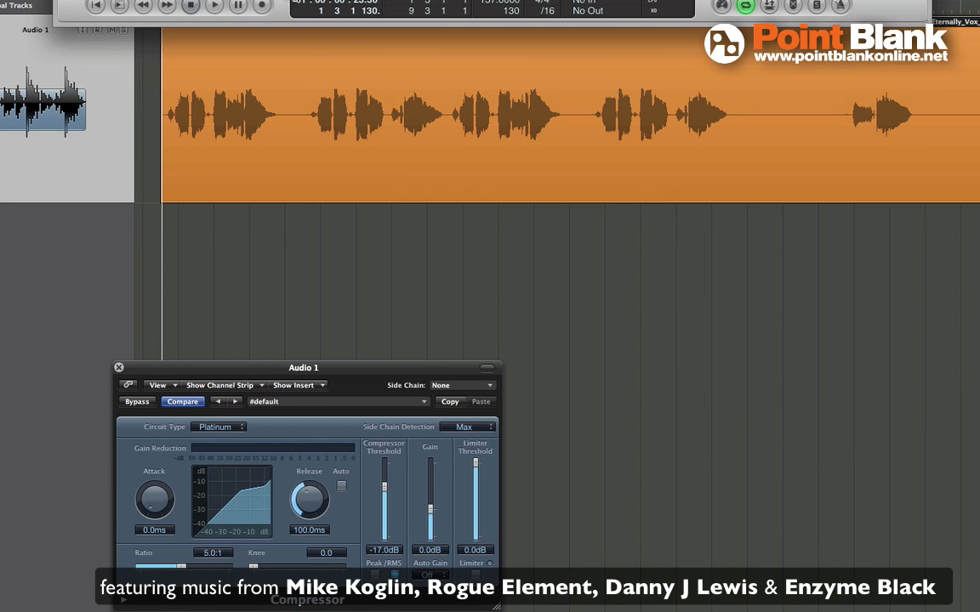
pyautogui.moveTo(286, 0); pyautogui.dragTo(286, 48)
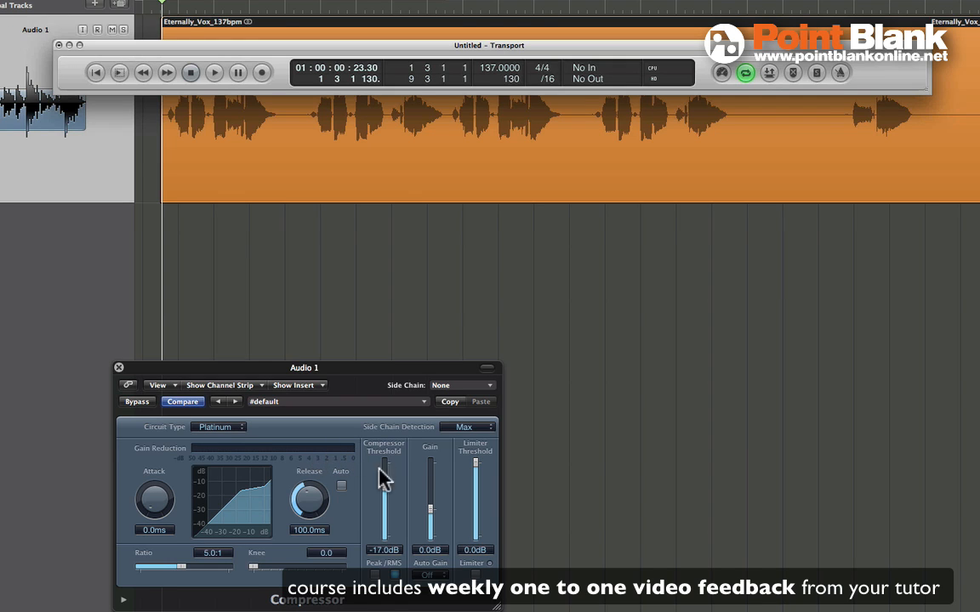
pyautogui.moveTo(387, 497); pyautogui.dragTo(389, 437)
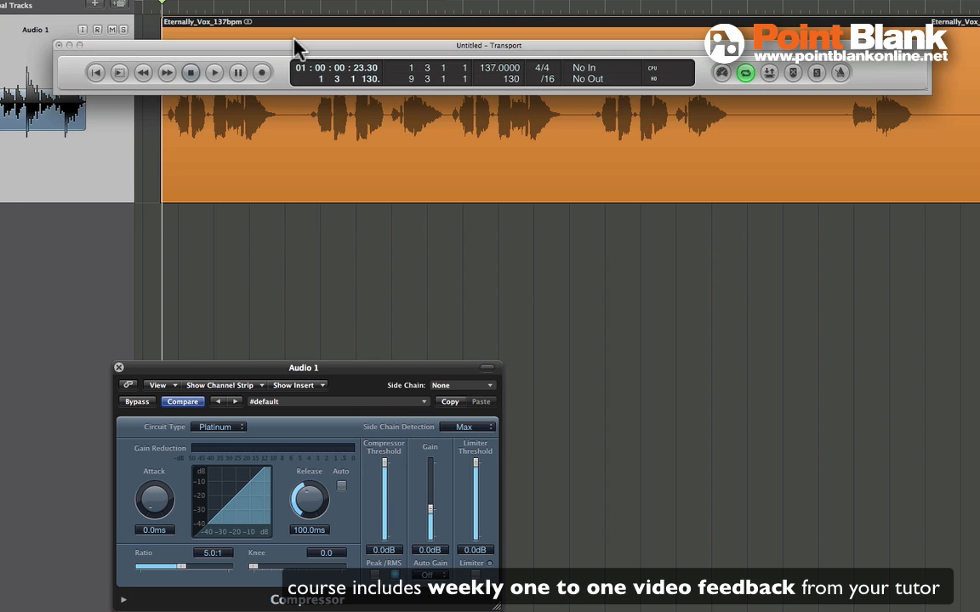
# Play the vocal loop while lowering the compressor threshold to -21.0 dB and raising the gain to 3.0 dB
pyautogui.moveTo(295, 49); pyautogui.dragTo(295, 12)
pyautogui.press('space')
pyautogui.moveTo(384, 468); pyautogui.dragTo(385, 501)
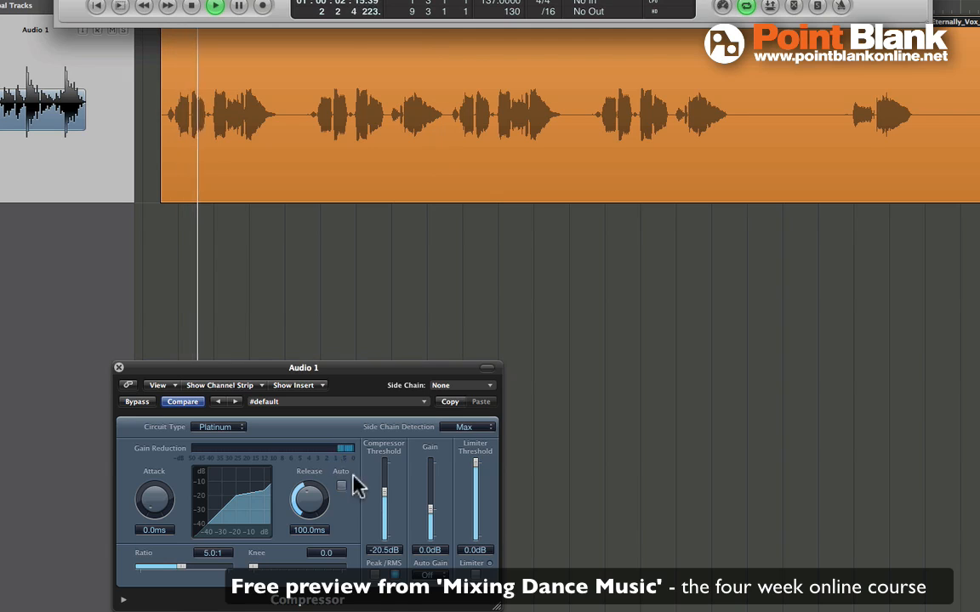
pyautogui.moveTo(384, 504); pyautogui.dragTo(387, 505)
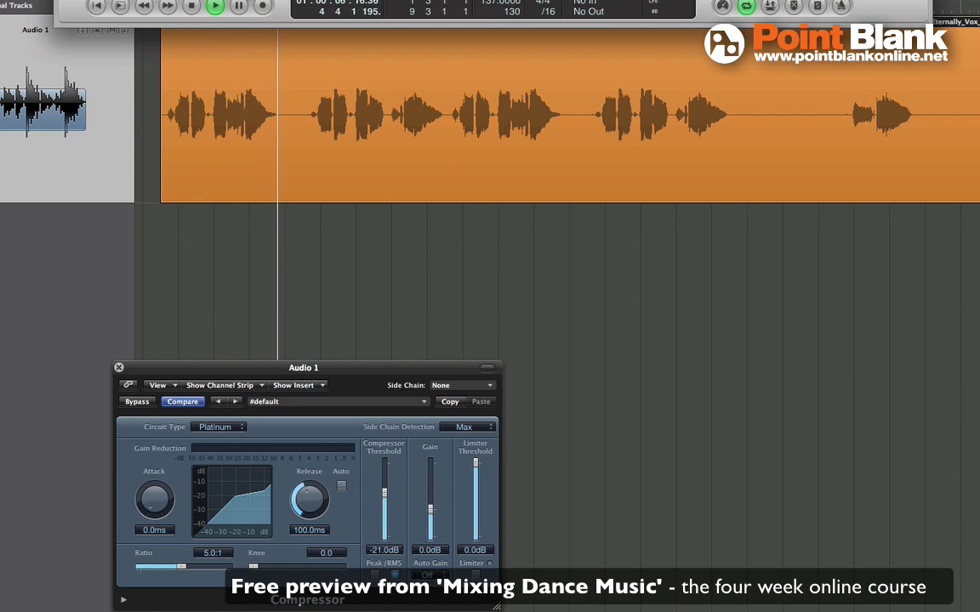
pyautogui.moveTo(244, 5); pyautogui.dragTo(245, 53)
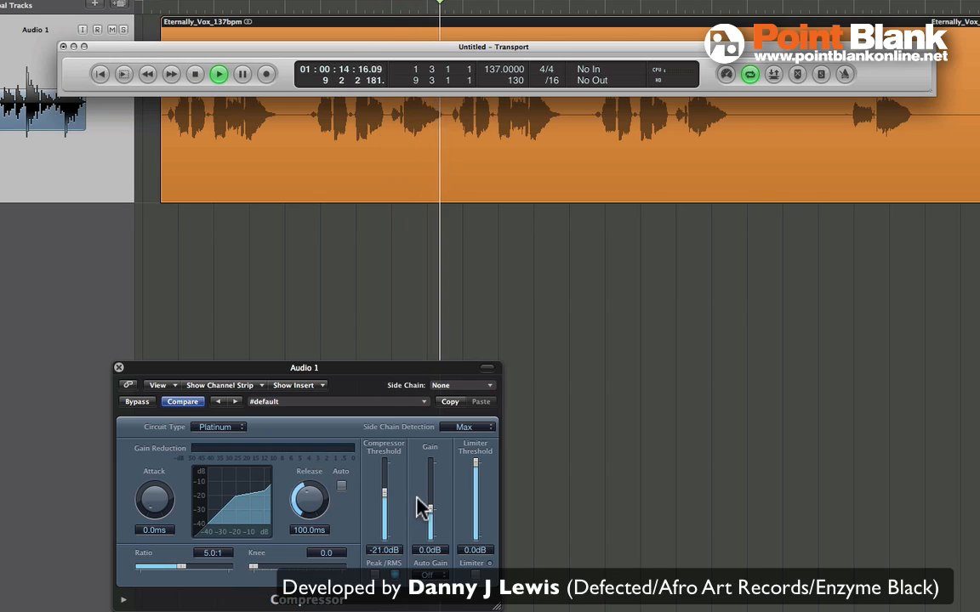
pyautogui.moveTo(430, 515); pyautogui.dragTo(432, 514)
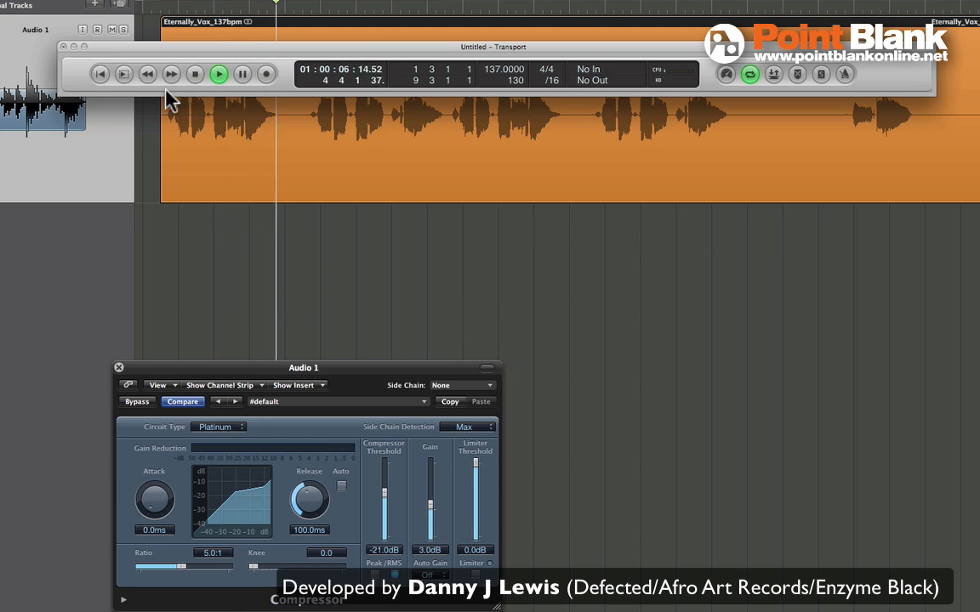
# Close the transport window and compare the vocal with the compressor bypassed and active
pyautogui.click(62, 46)
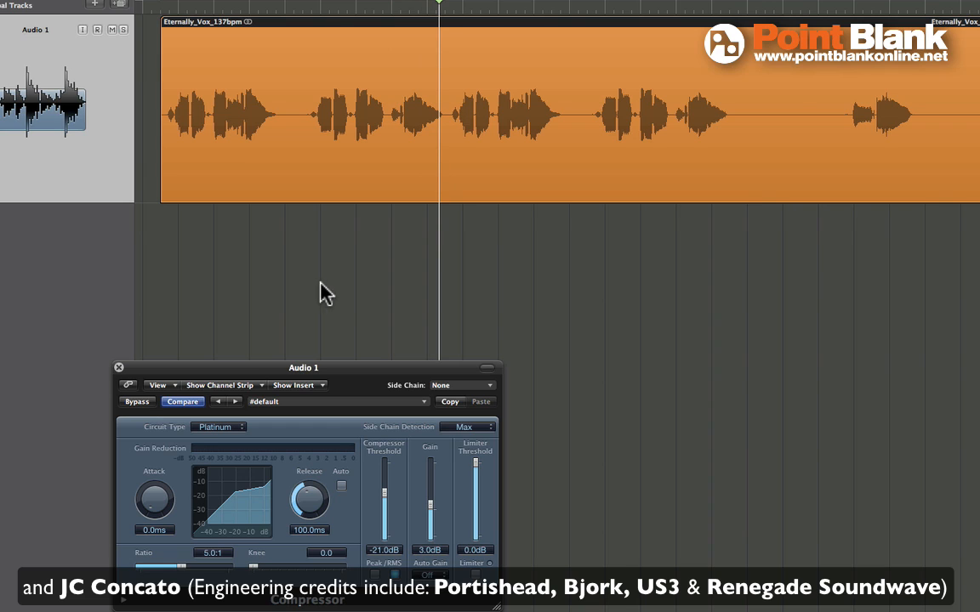
pyautogui.click(133, 403)
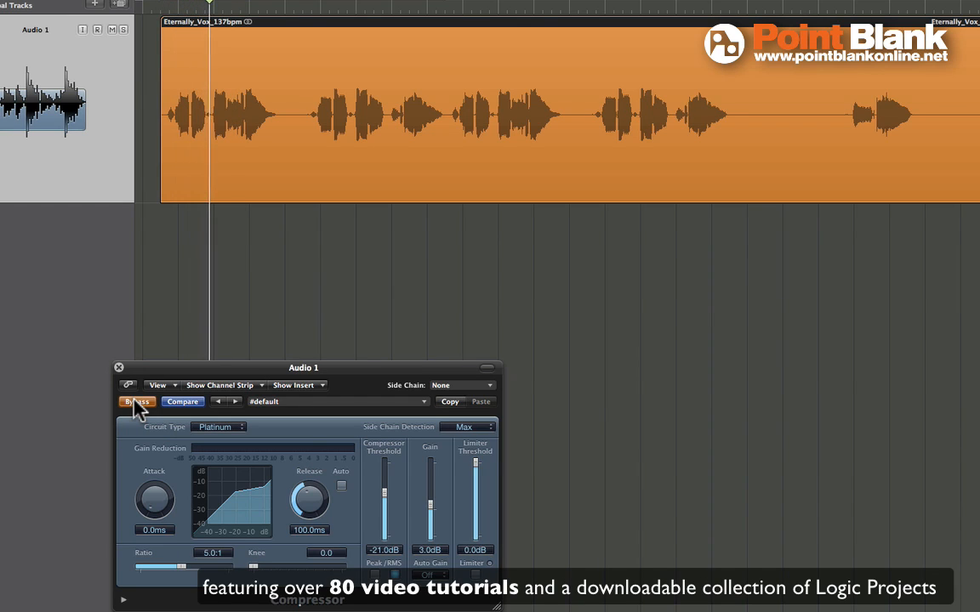
pyautogui.click(134, 403)
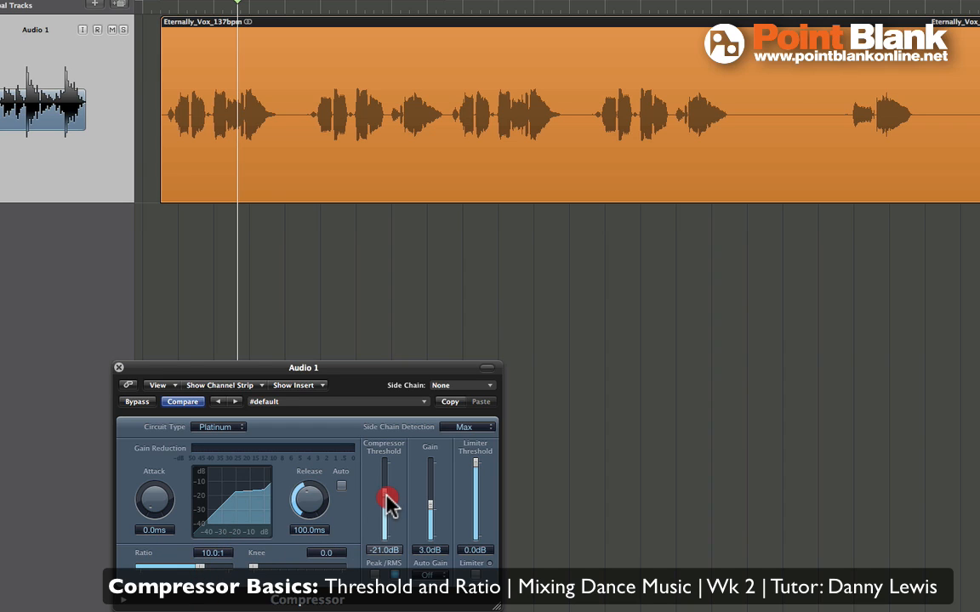
# With the vocal looping, set the compressor threshold to -38.0 dB, the gain to 20.0 dB and the release to 5.0 ms
pyautogui.press('space')
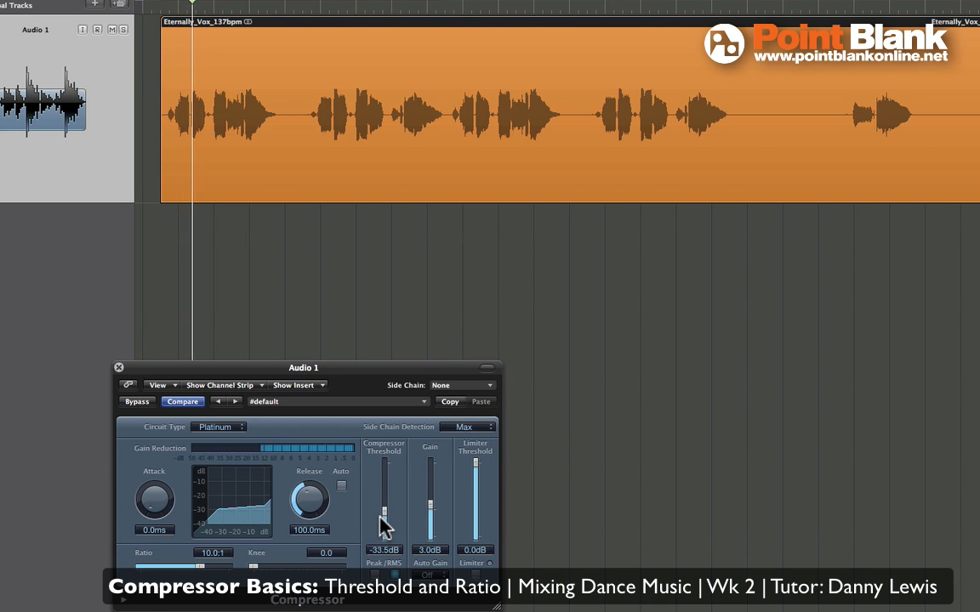
pyautogui.moveTo(385, 521); pyautogui.dragTo(434, 497)
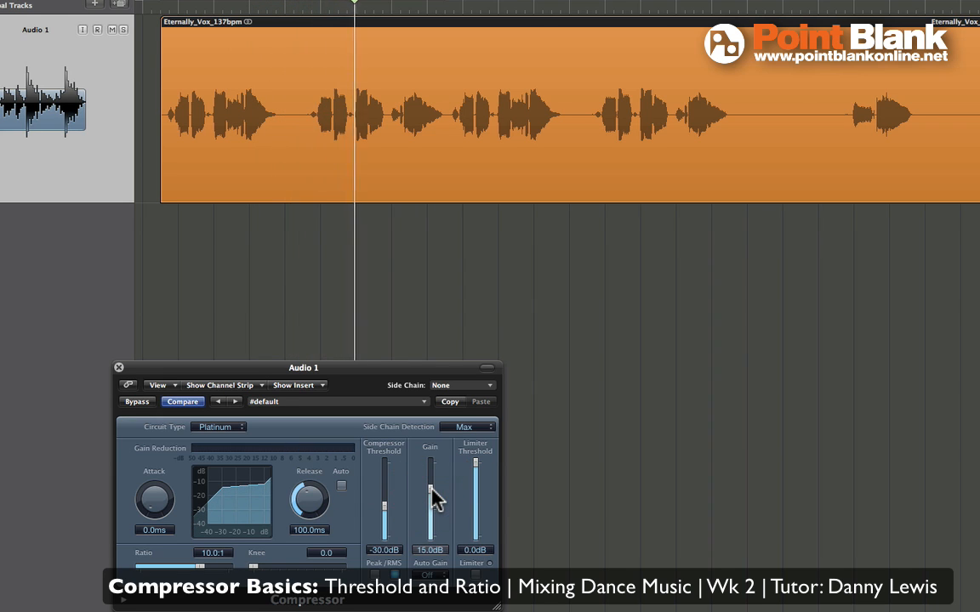
pyautogui.moveTo(387, 516); pyautogui.dragTo(390, 528)
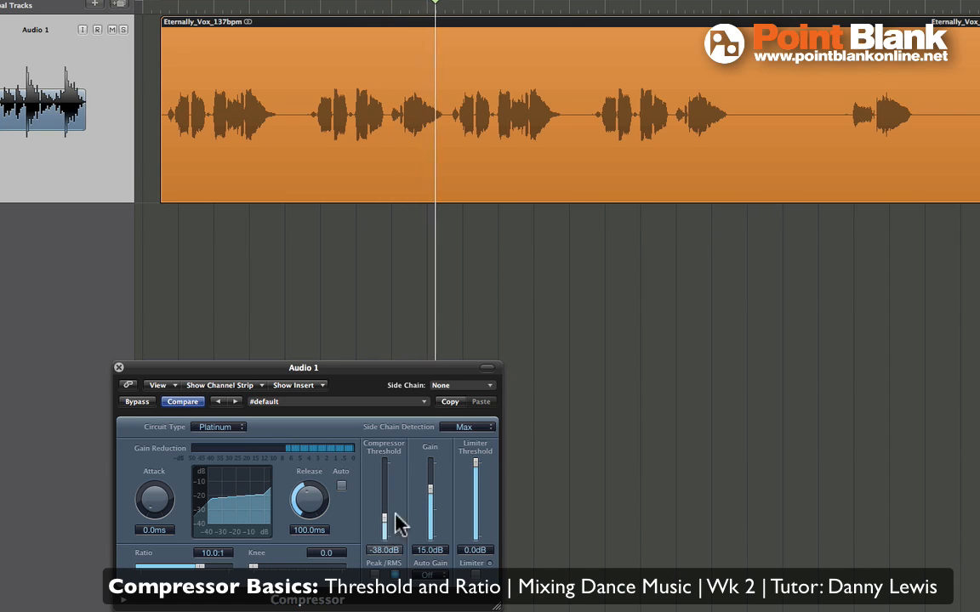
pyautogui.moveTo(433, 497); pyautogui.dragTo(434, 493)
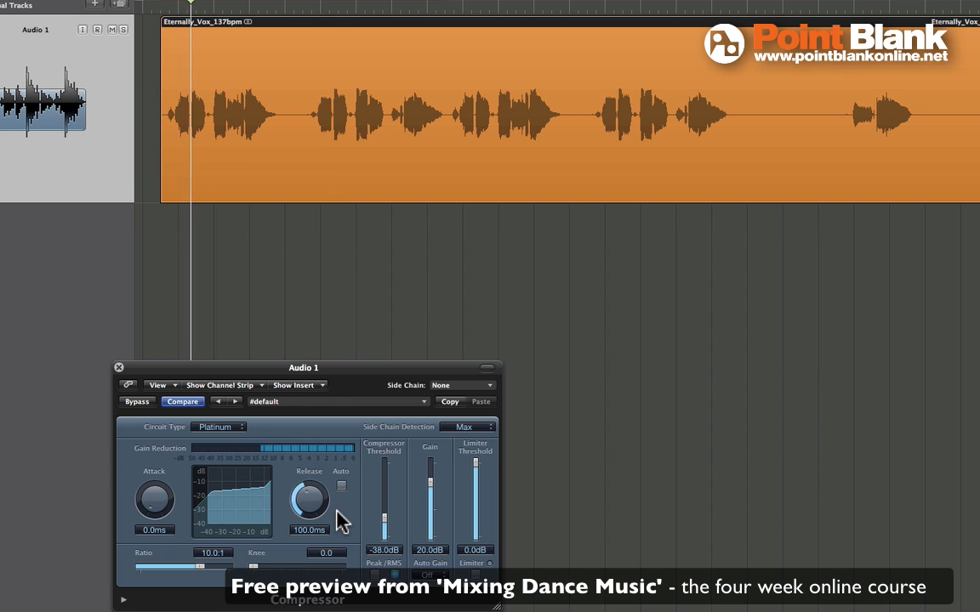
pyautogui.moveTo(306, 508); pyautogui.dragTo(307, 551)
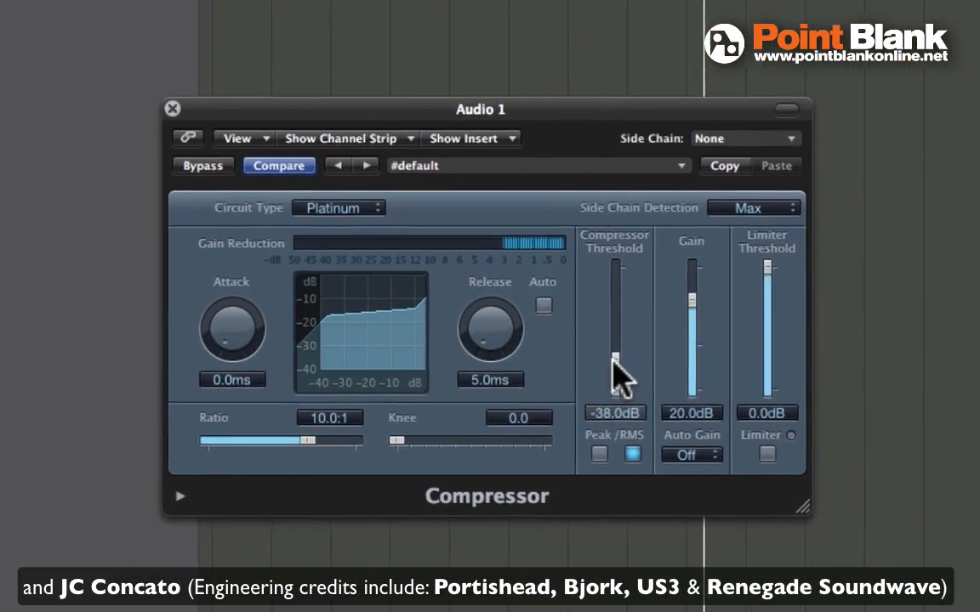
# Reset the compressor threshold and gain to 0.0 dB, and bring them to -13.5 dB and 8.0 dB respectively
pyautogui.moveTo(520, 423); pyautogui.dragTo(525, 339)
pyautogui.moveTo(712, 284); pyautogui.dragTo(713, 329)
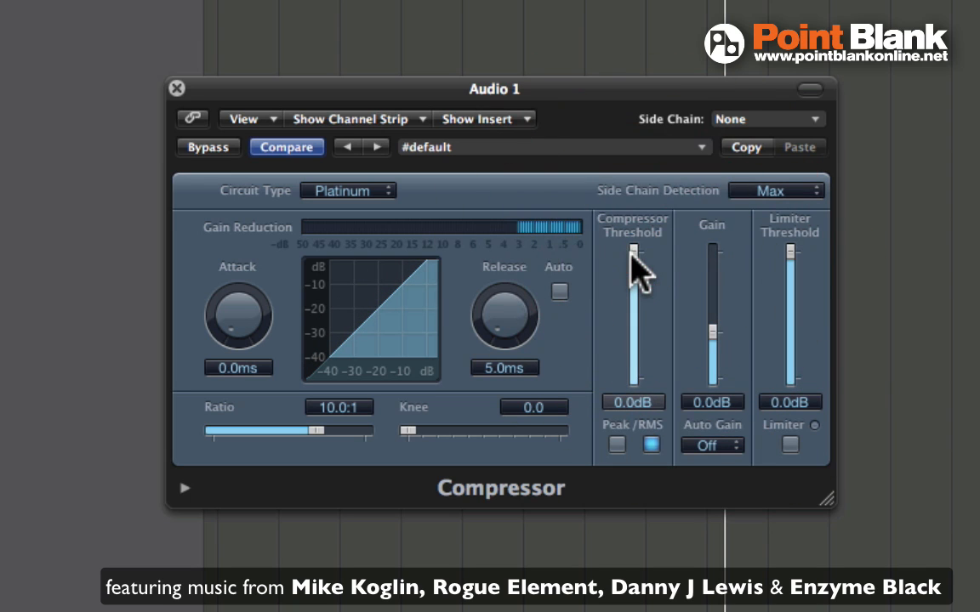
pyautogui.moveTo(632, 250); pyautogui.dragTo(650, 284)
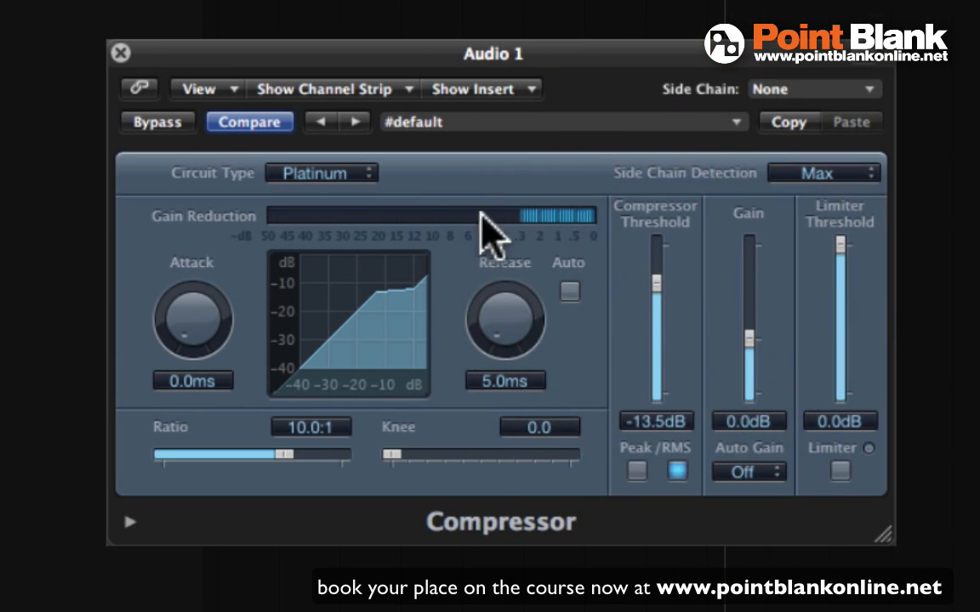
pyautogui.click(749, 344)
pyautogui.moveTo(749, 345); pyautogui.dragTo(753, 316)
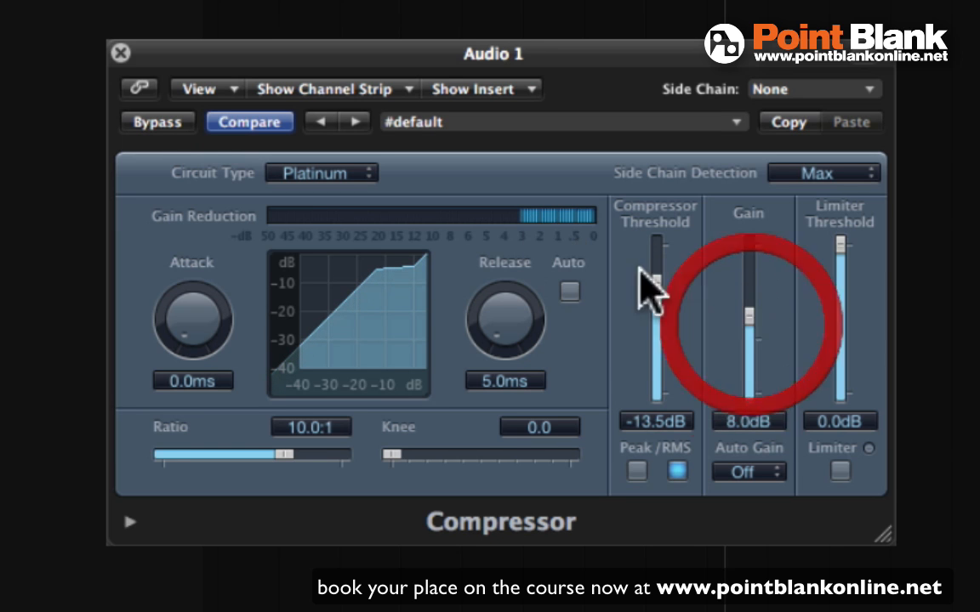